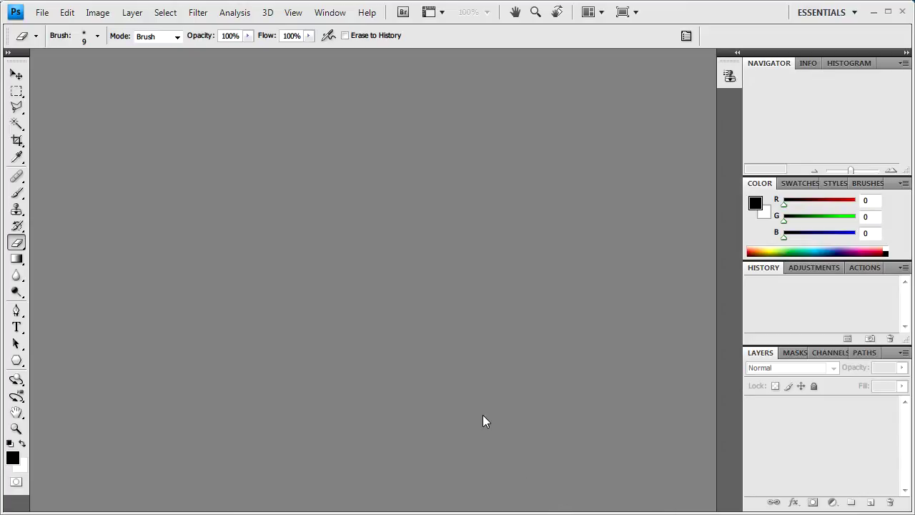
Create a new 54 × 163 px document at 92 pixels/inch with a transparent background
key(ctrl+n)
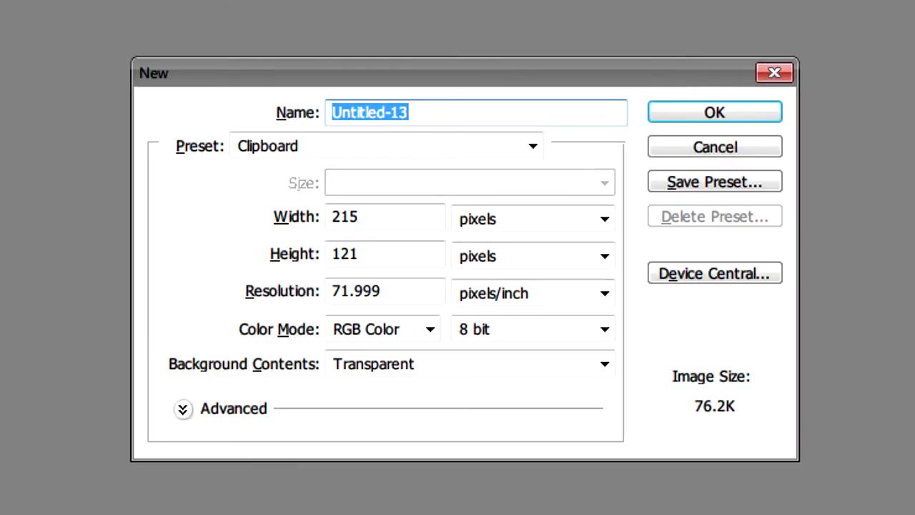
double_click(389, 219)
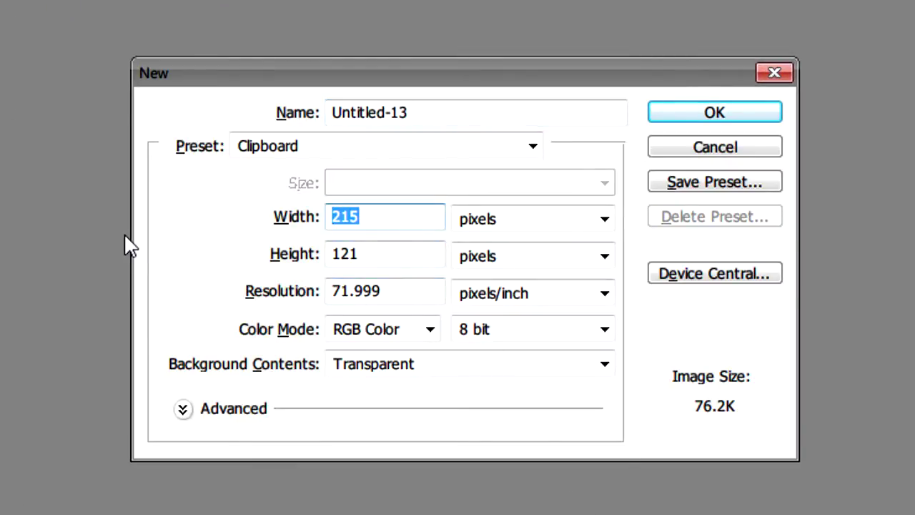
text(54)
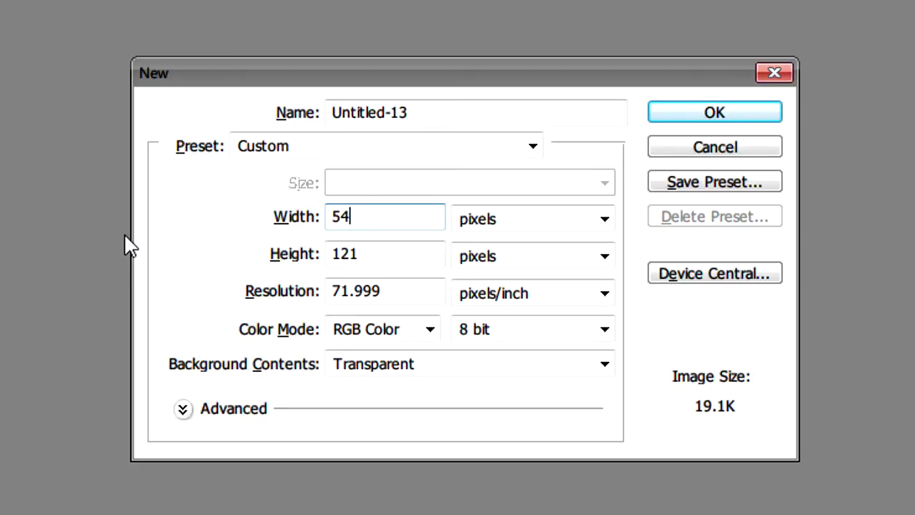
key(Tab)
key(Tab)
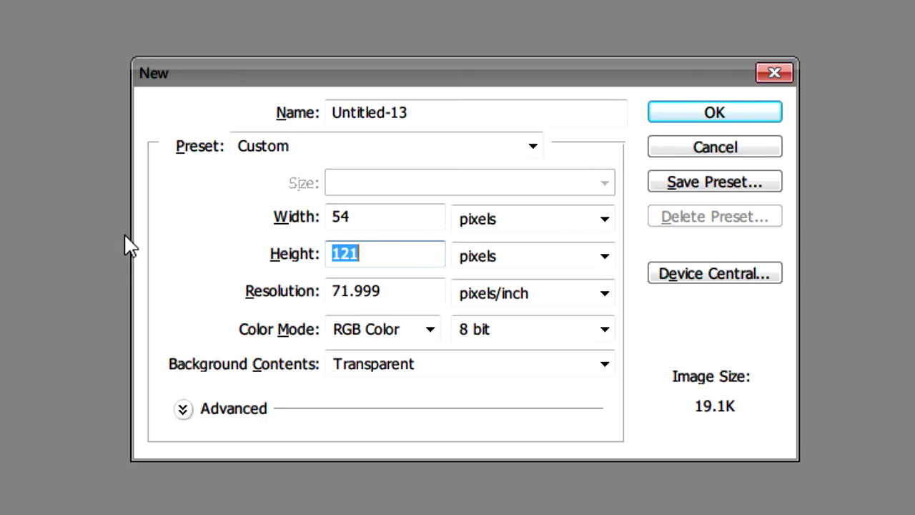
text(163)
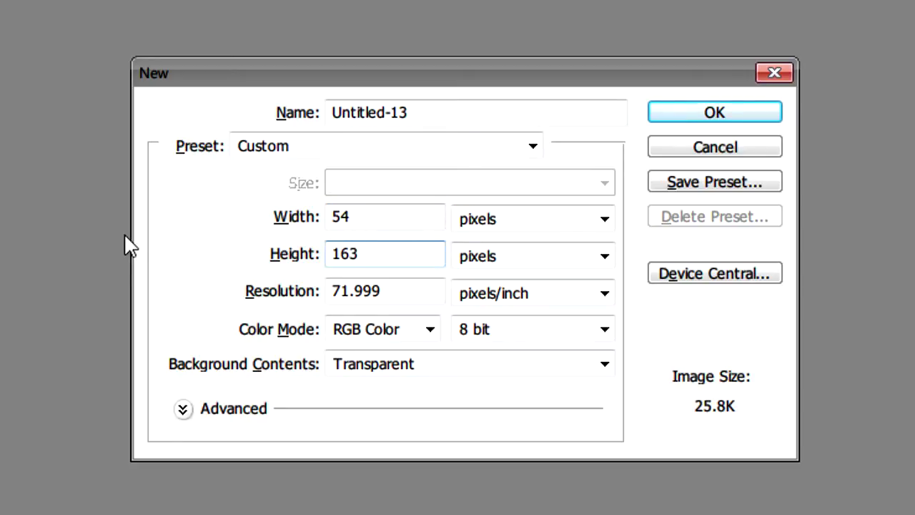
key(Tab)
key(Tab)
text(92)
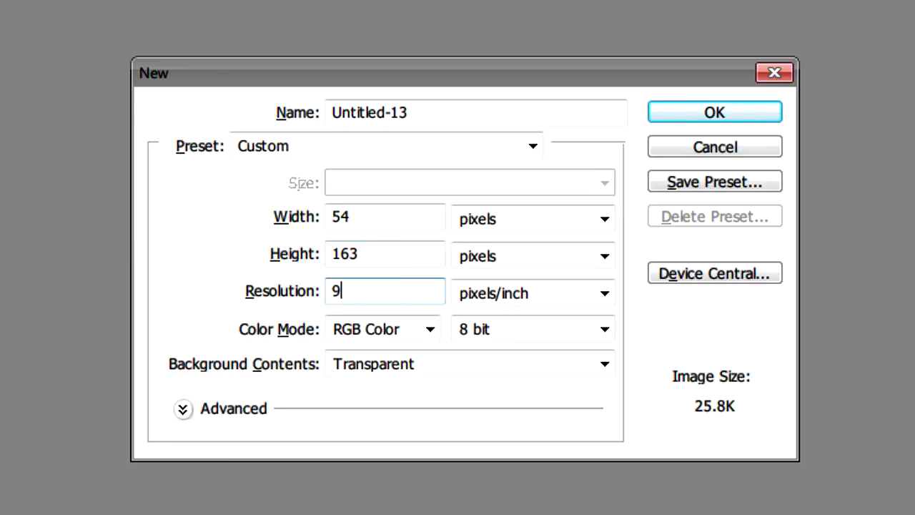
key(Tab)
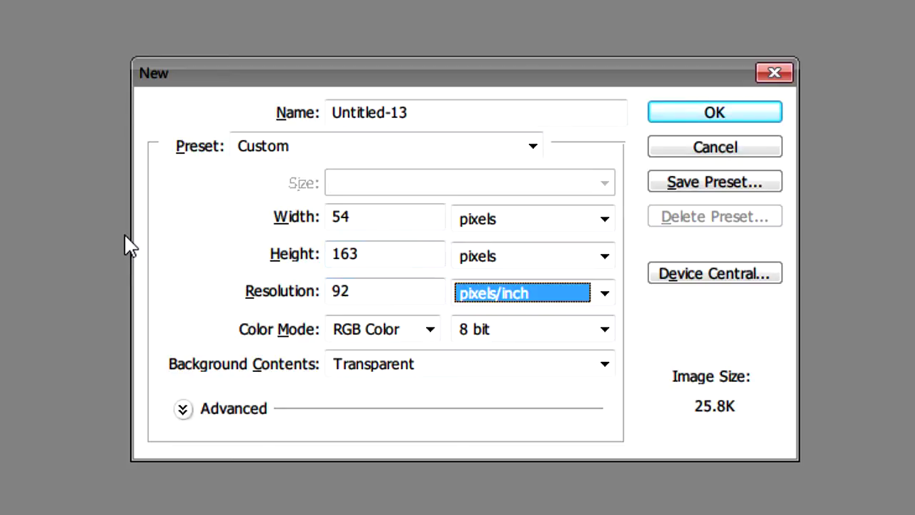
click(376, 368)
click(377, 365)
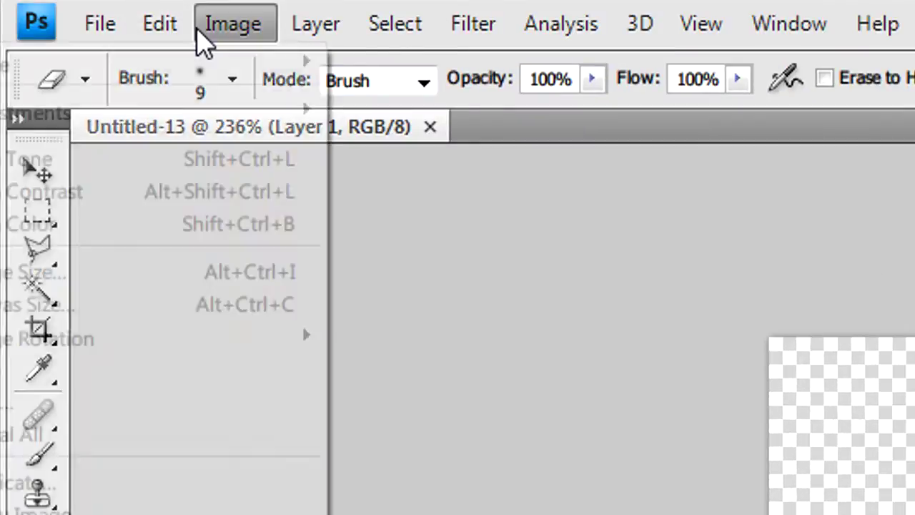
Resize Untitled-13 to 256 px wide and fill Layer 1 with solid black
click(125, 273)
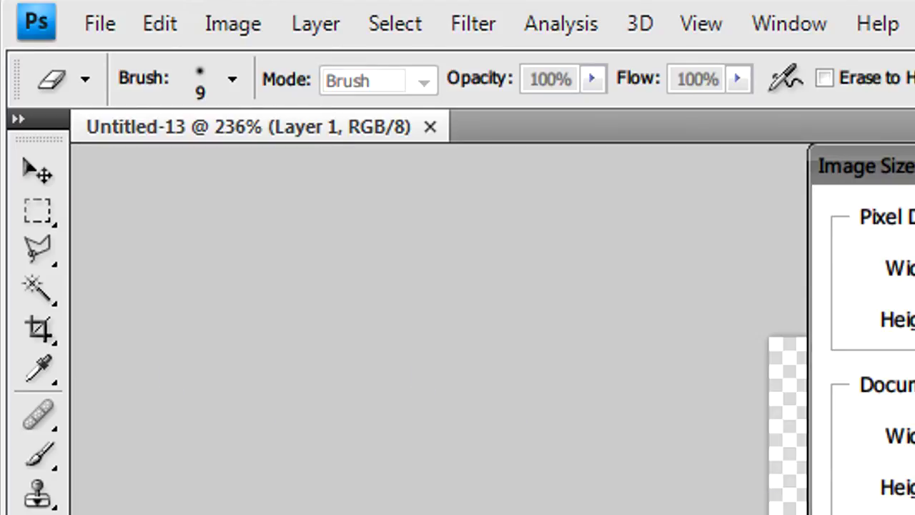
text(256)
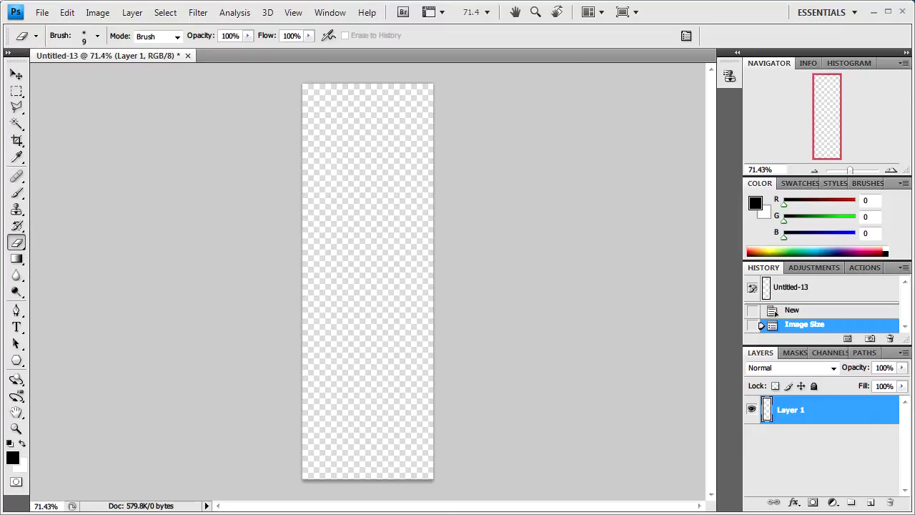
key(alt+BackSpace)
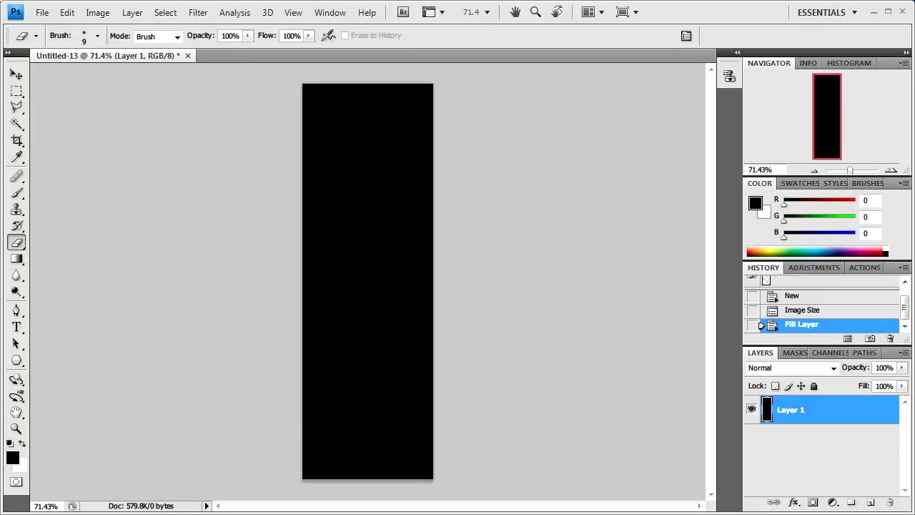
Close the Untitled-11 and Untitled-10 source documents without saving
key(ctrl+Tab)
key(ctrl+Tab)
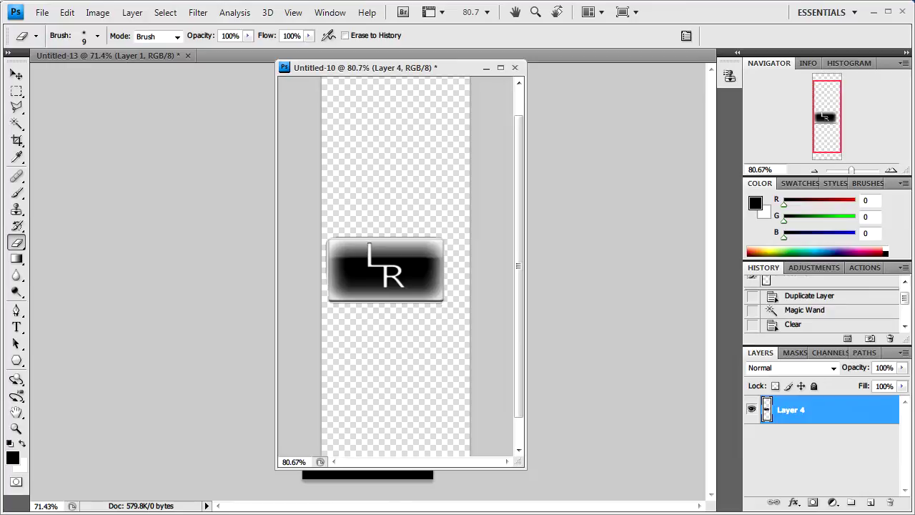
key(ctrl+Tab)
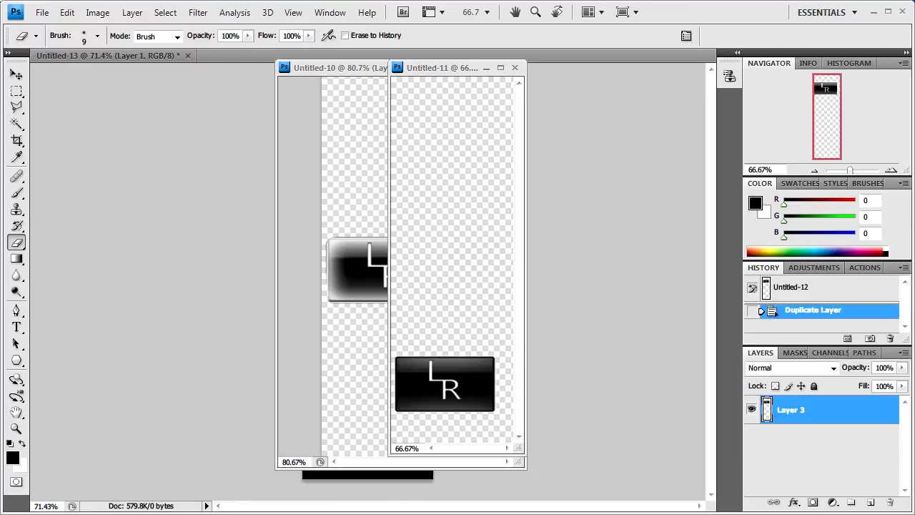
drag(422, 68, 128, 80)
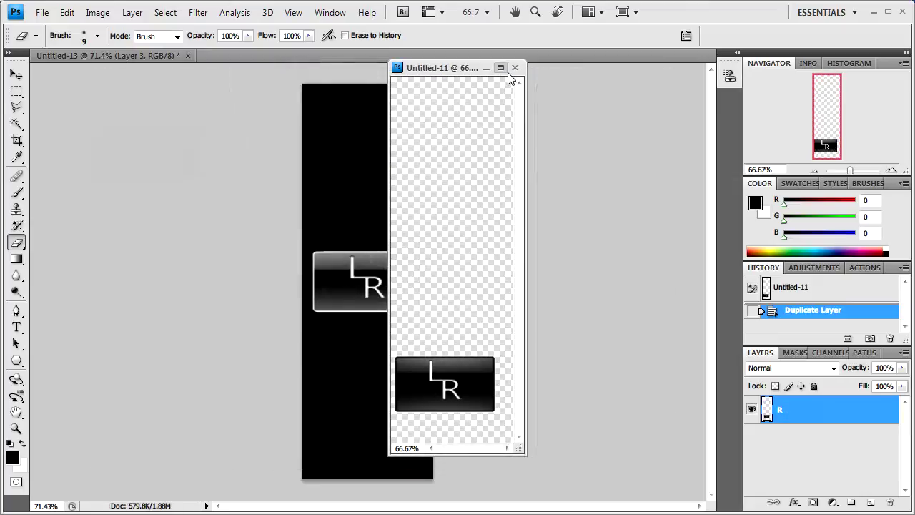
click(515, 67)
click(513, 197)
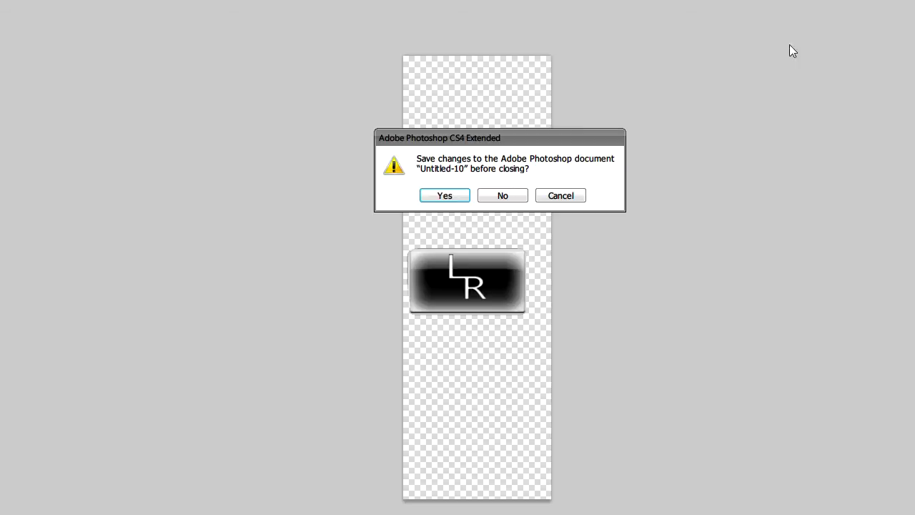
click(492, 197)
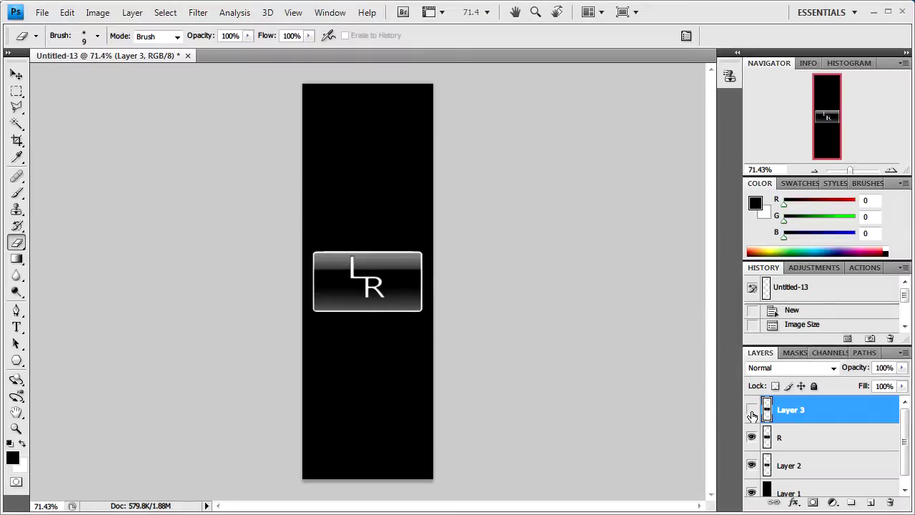
Hide and re-show Layer 3, R and Layer 2 to compare the LR button states
click(752, 409)
click(751, 437)
click(752, 466)
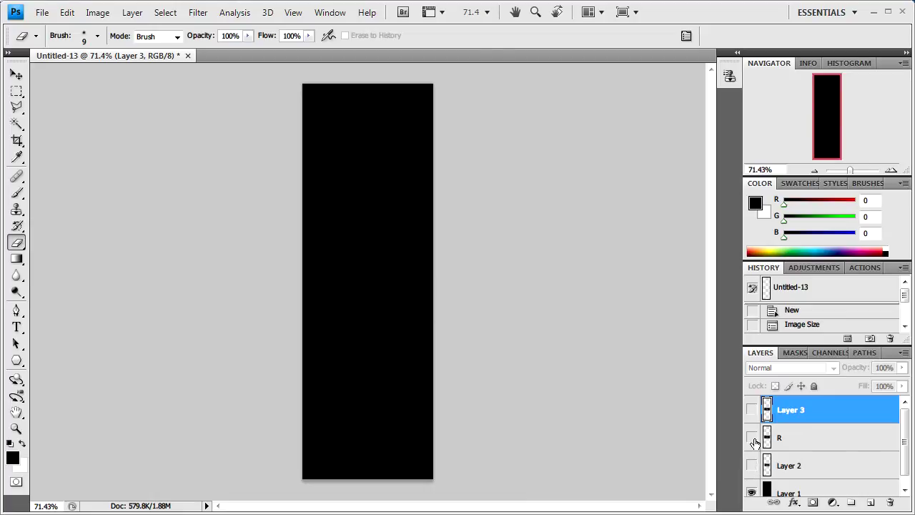
click(752, 436)
click(752, 466)
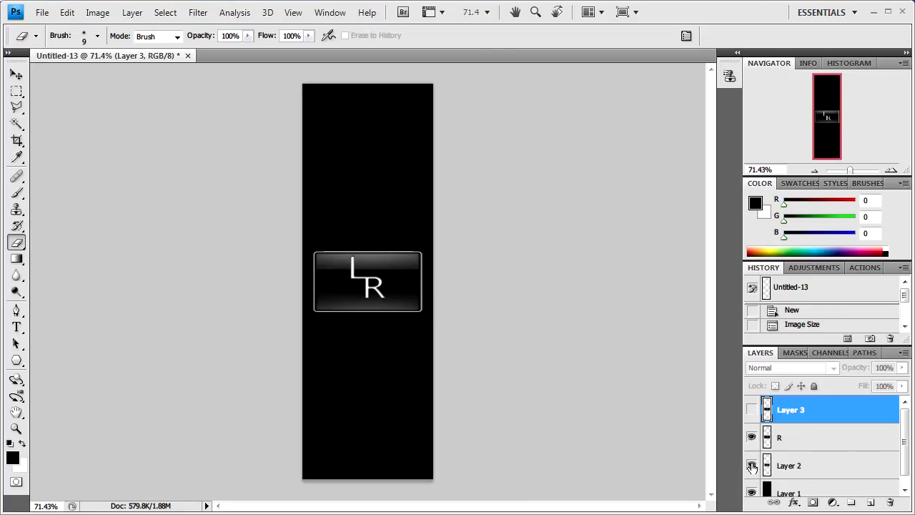
click(751, 409)
scroll(275, 264, up, 3)
scroll(275, 265, down, 3)
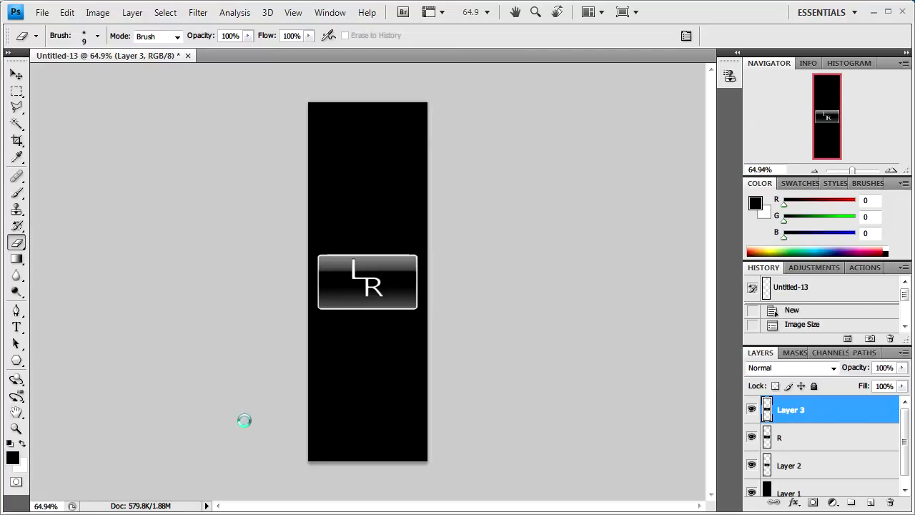
Copy the 1.bmp orbs image into Untitled-13 as a new layer and close 1.bmp
drag(278, 65, 468, 267)
drag(822, 425, 375, 284)
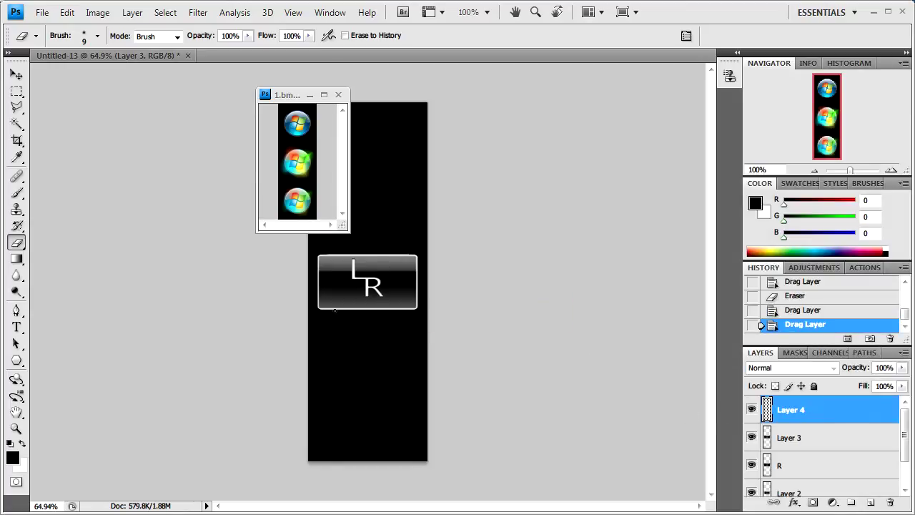
click(338, 94)
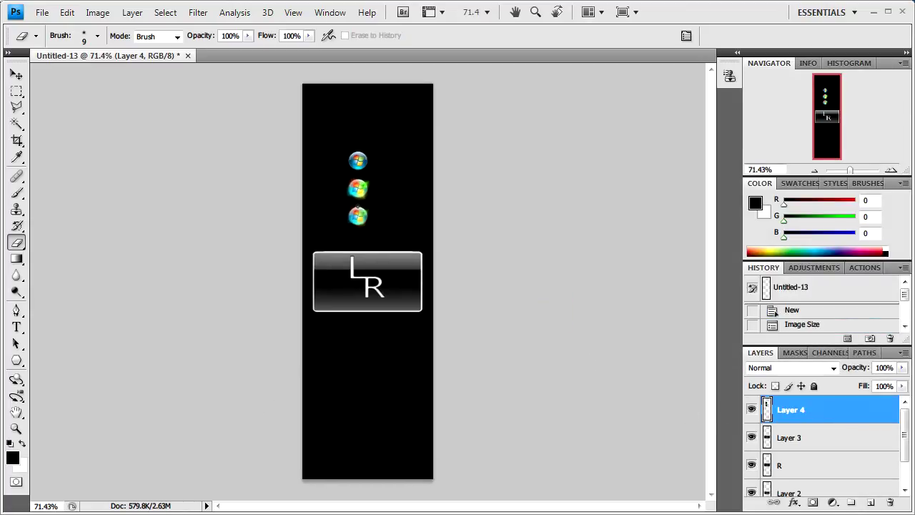
Scale and move the orbs layer so it fills the whole black strip
key(ctrl+t)
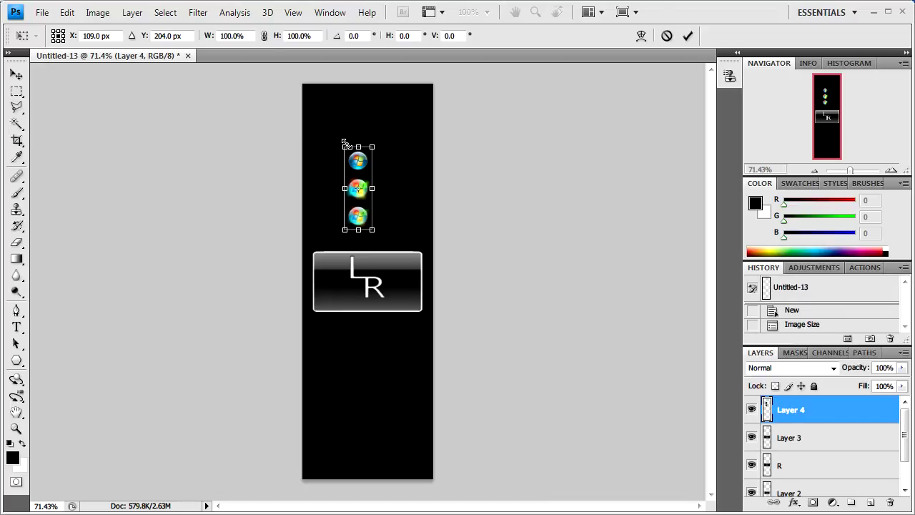
drag(345, 143, 311, 56)
drag(358, 199, 418, 447)
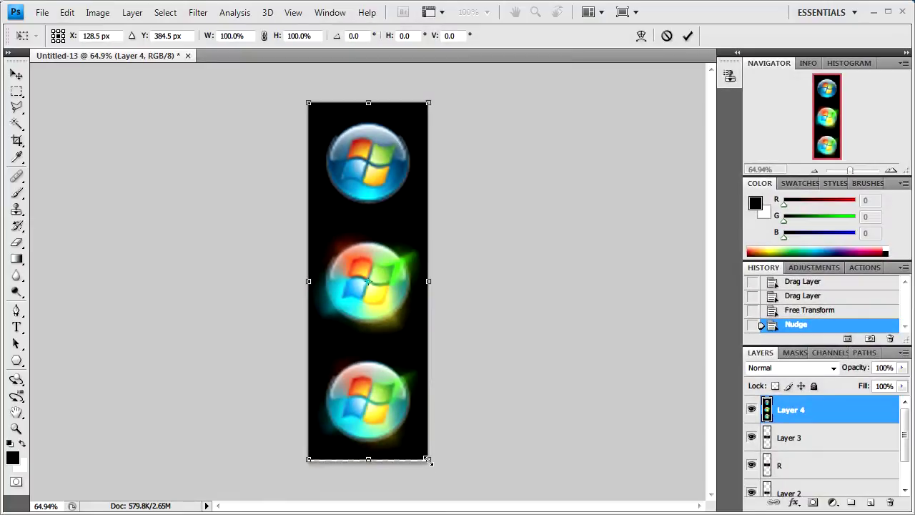
drag(430, 465, 428, 460)
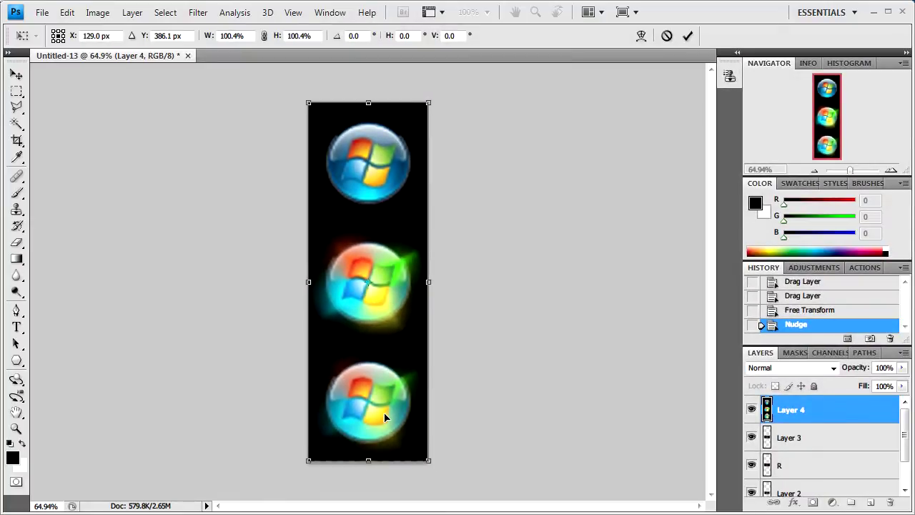
key(Return)
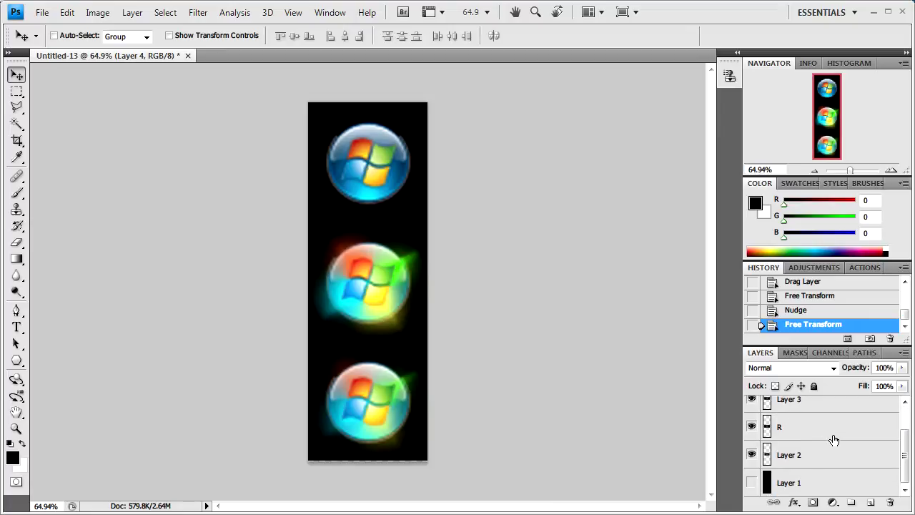
Lower Layer 4's opacity to 50%, hide the orbs, and position the Layer 3 box at the strip's top
scroll(834, 440, down, 1)
scroll(831, 409, up, 1)
drag(901, 367, 866, 383)
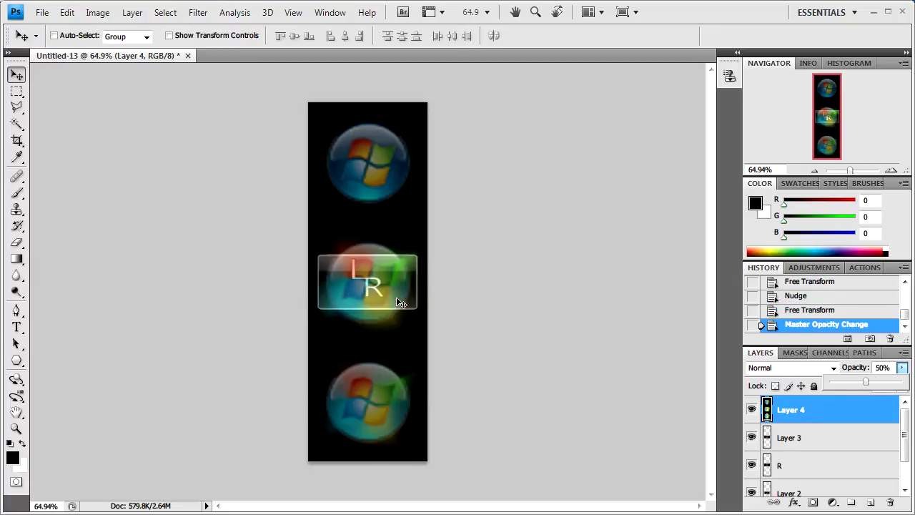
click(828, 449)
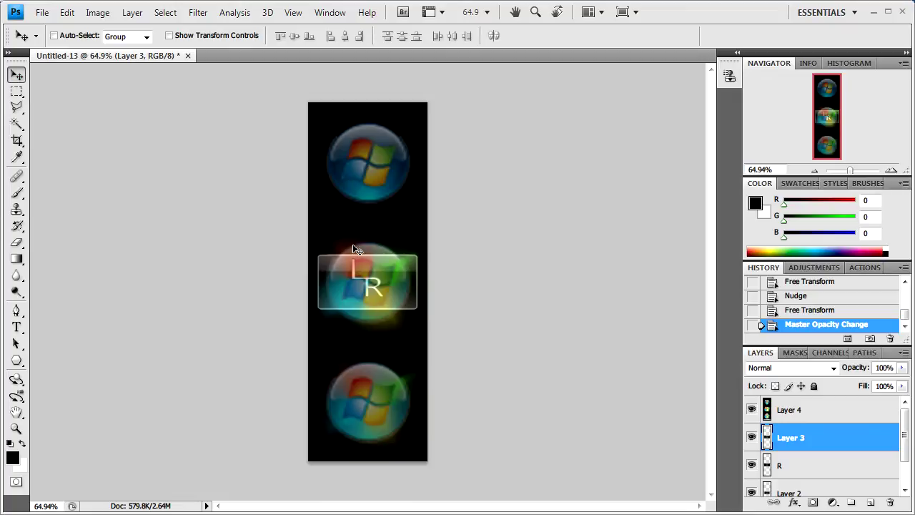
key(Up)
key(Up)
key(Up)
key(Up)
key(Up)
key(Up)
key(Up)
key(Up)
key(Up)
key(Up)
key(Up)
key(Up)
key(Up)
key(Up)
key(Up)
key(Up)
key(Up)
key(Up)
key(Up)
key(Up)
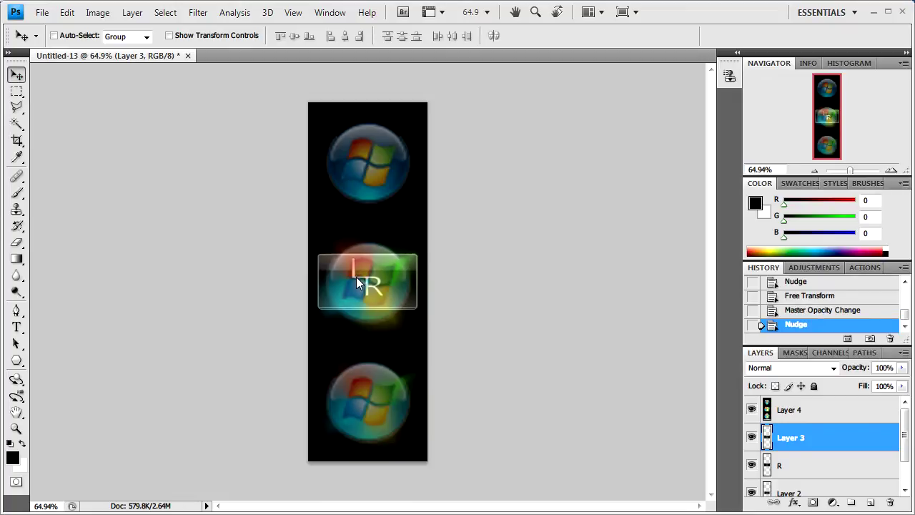
key(Up)
key(Up)
key(Up)
key(Up)
key(Up)
key(Up)
key(Up)
key(Up)
key(Up)
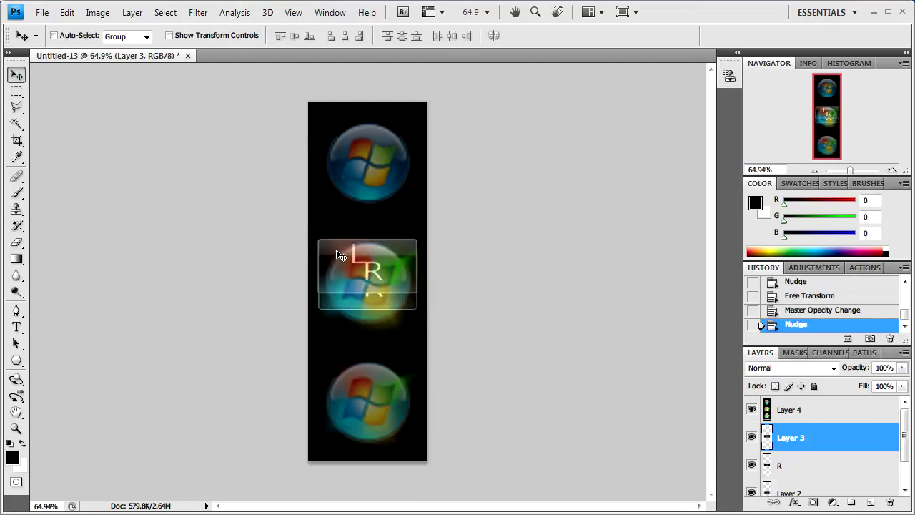
click(752, 410)
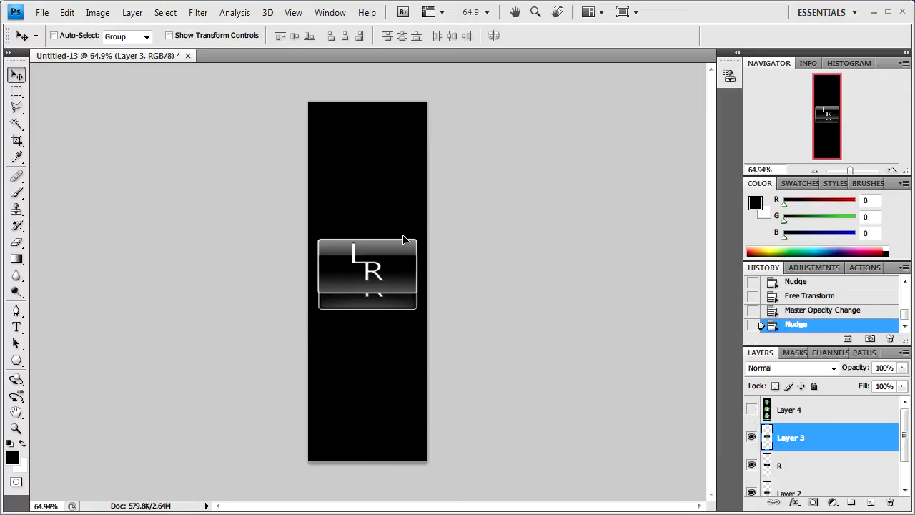
drag(403, 240, 409, 135)
key(ctrl+0)
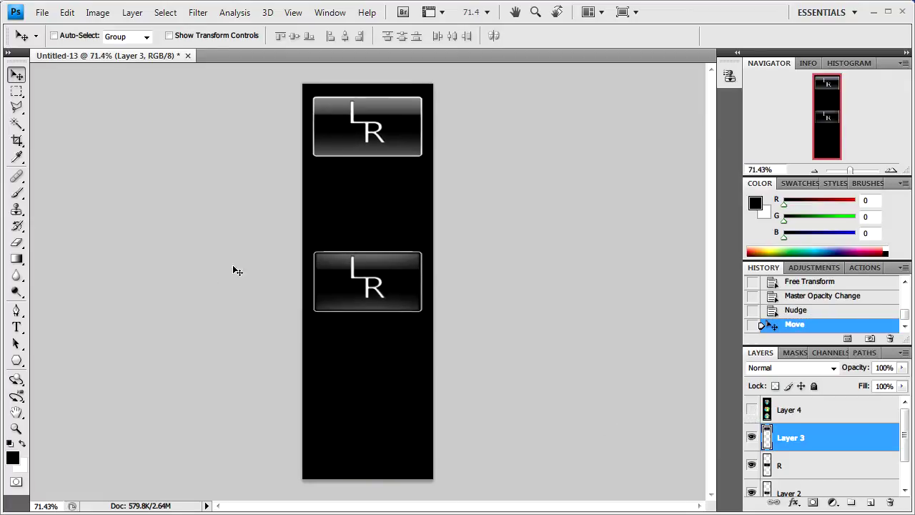
drag(341, 280, 404, 425)
Place the Layer 2 box at the middle and the R box at the bottom over their orbs
click(832, 466)
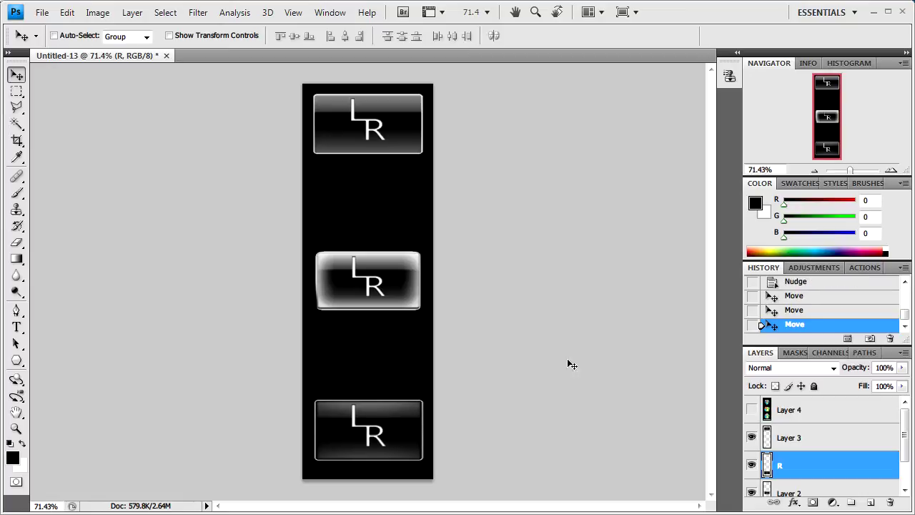
click(801, 492)
drag(364, 291, 370, 250)
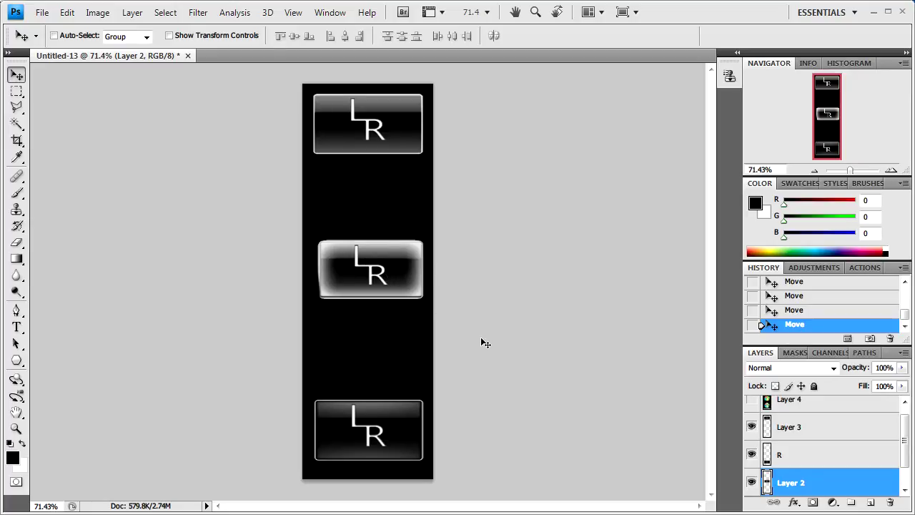
click(752, 400)
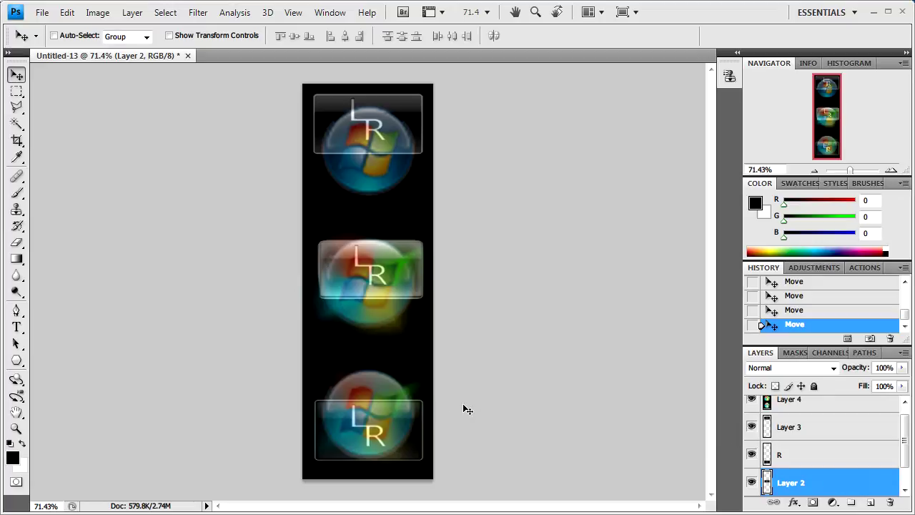
drag(375, 428, 365, 450)
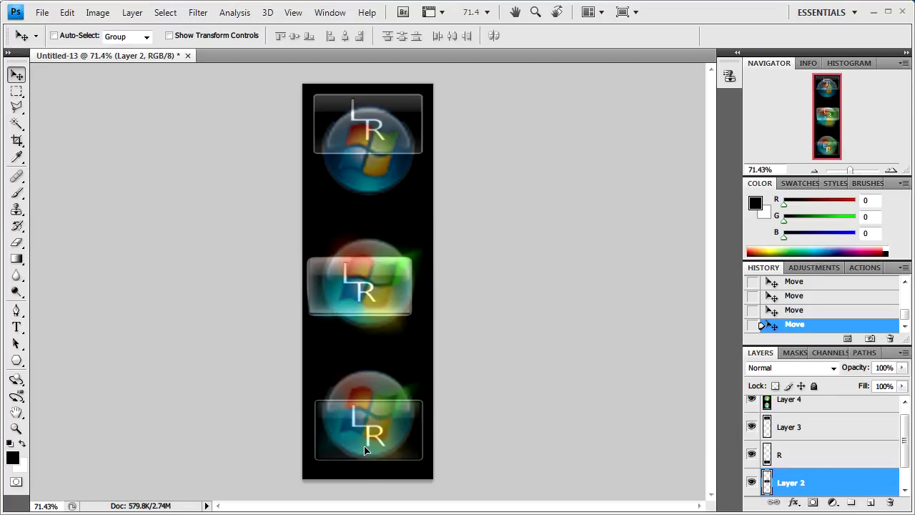
click(806, 454)
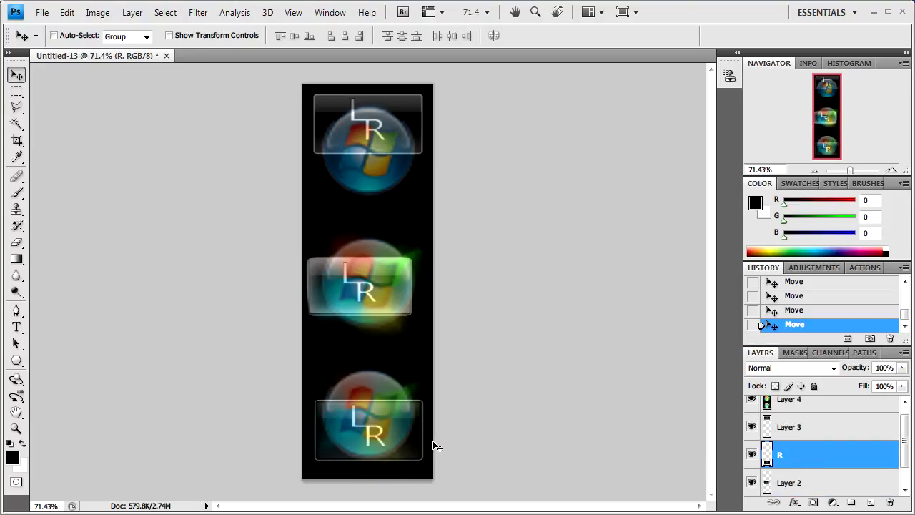
drag(371, 445, 360, 428)
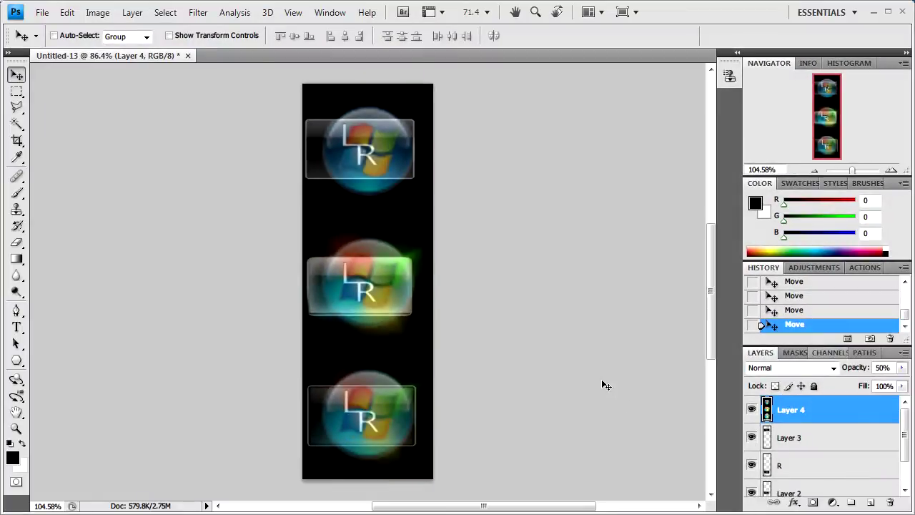
Delete orb Layer 4 and merge Layer 3, R and Layer 2 into one layer
scroll(607, 380, up, 2)
scroll(615, 380, down, 4)
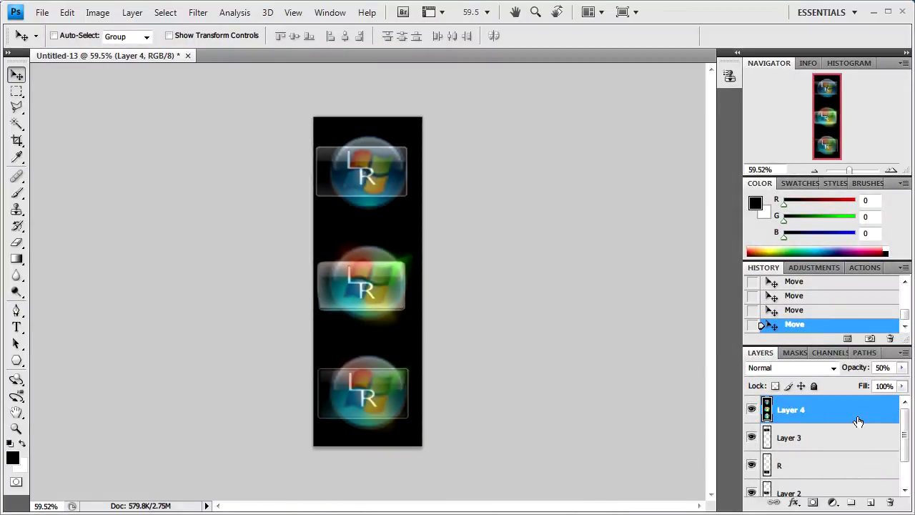
drag(858, 422, 890, 502)
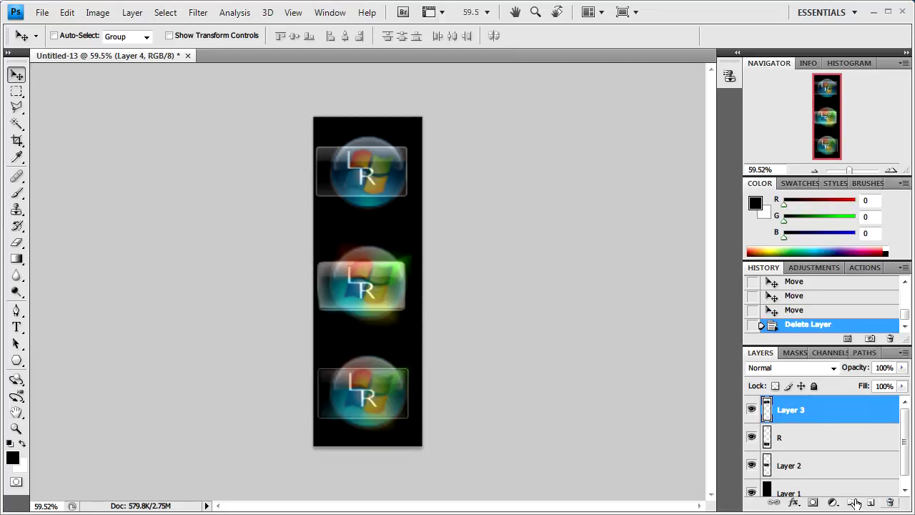
shift+click(794, 465)
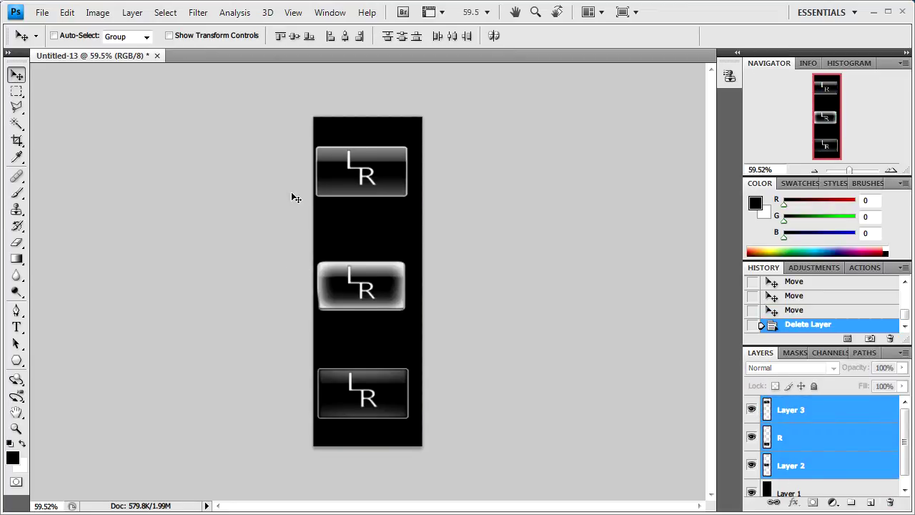
key(ctrl+e)
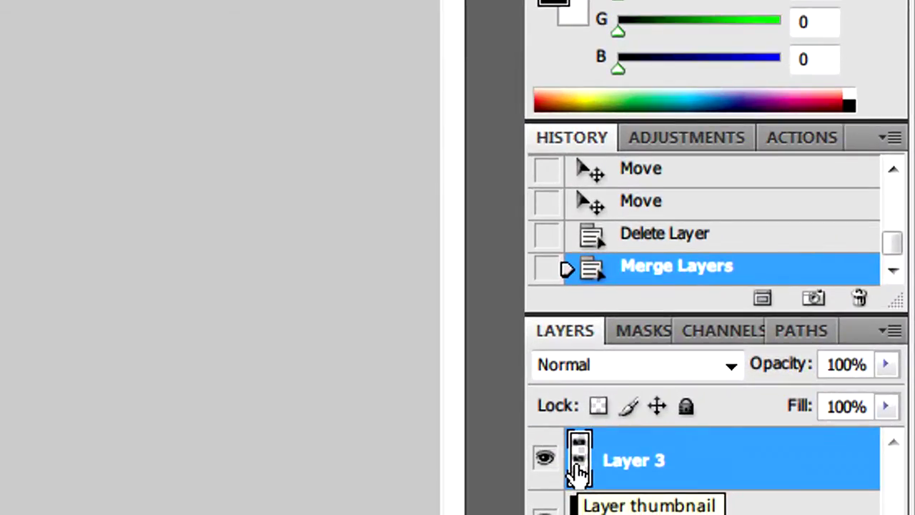
Select Layer 3's button pixels, fill a new Alpha 1 channel white, and show RGB
right_click(578, 465)
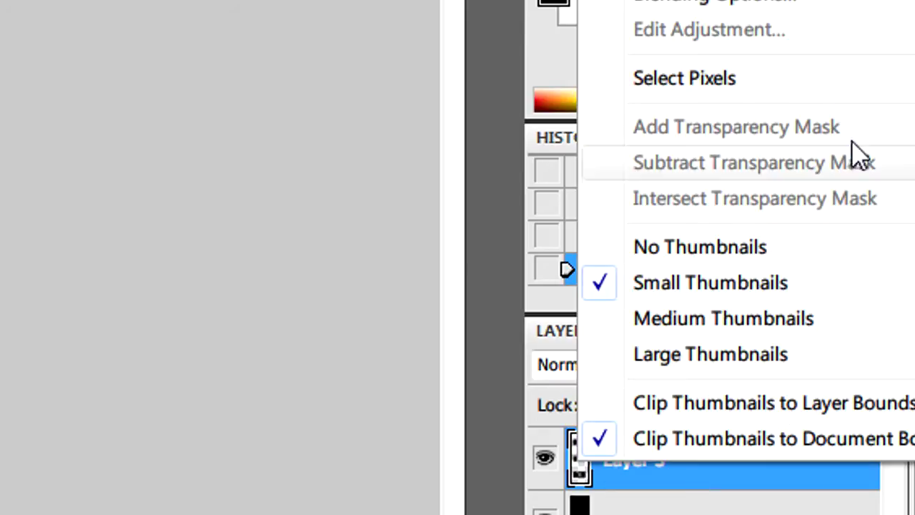
click(818, 77)
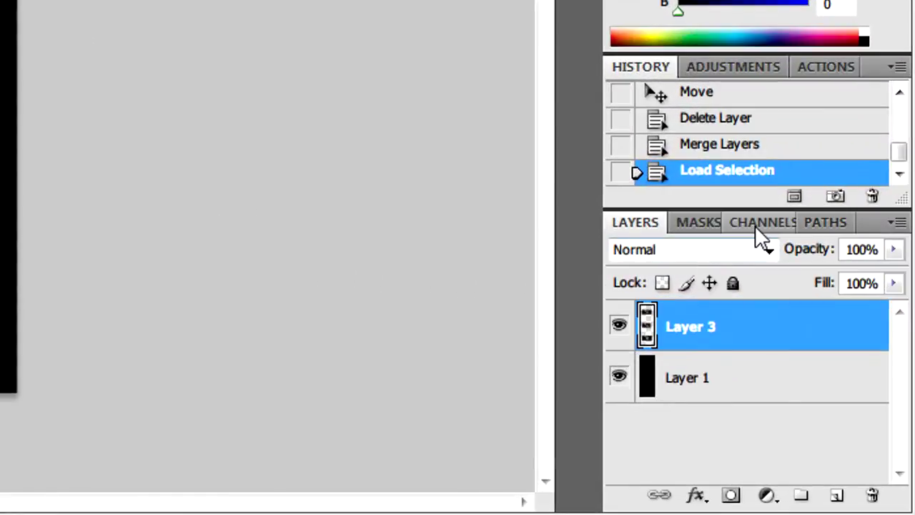
click(762, 223)
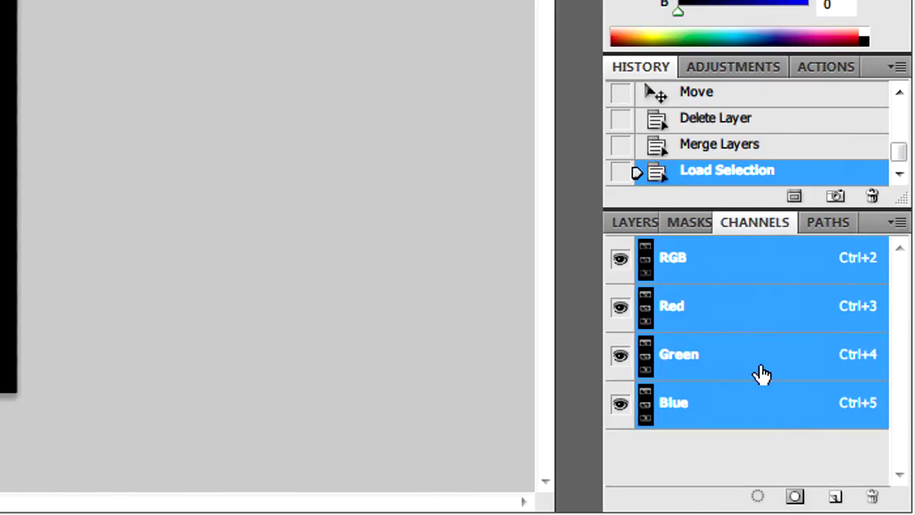
click(835, 497)
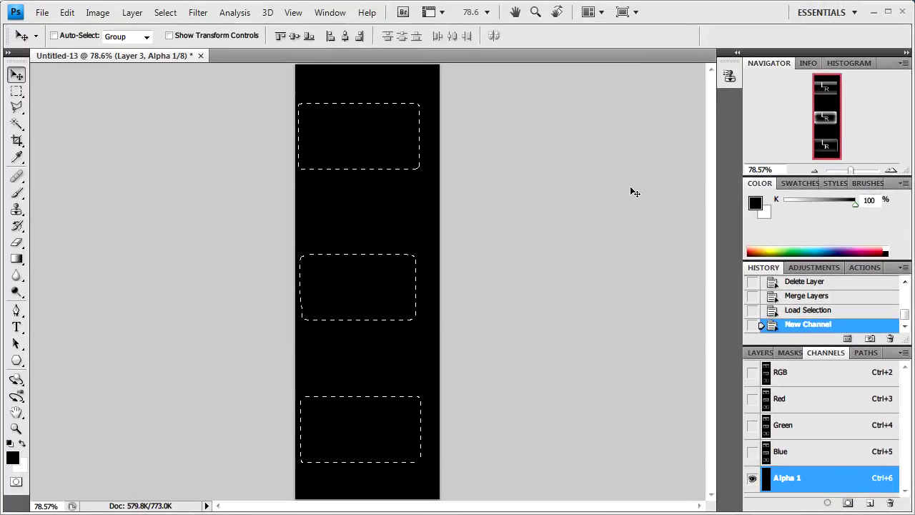
key(ctrl+BackSpace)
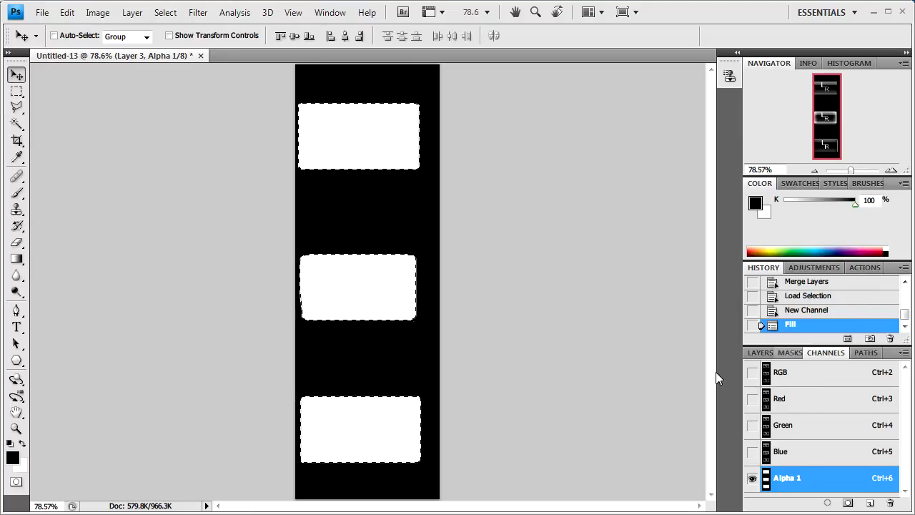
click(751, 375)
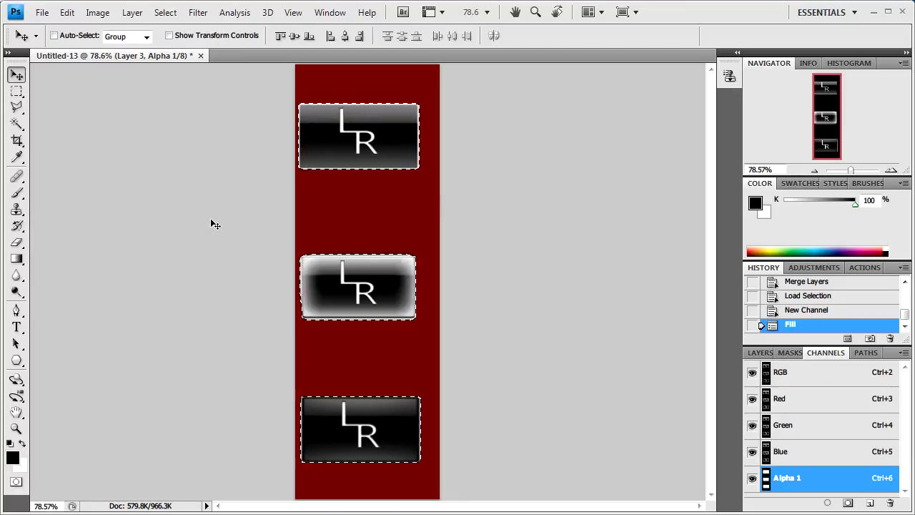
Save the image in BMP format over the existing My Orb.bmp file
key(ctrl+s)
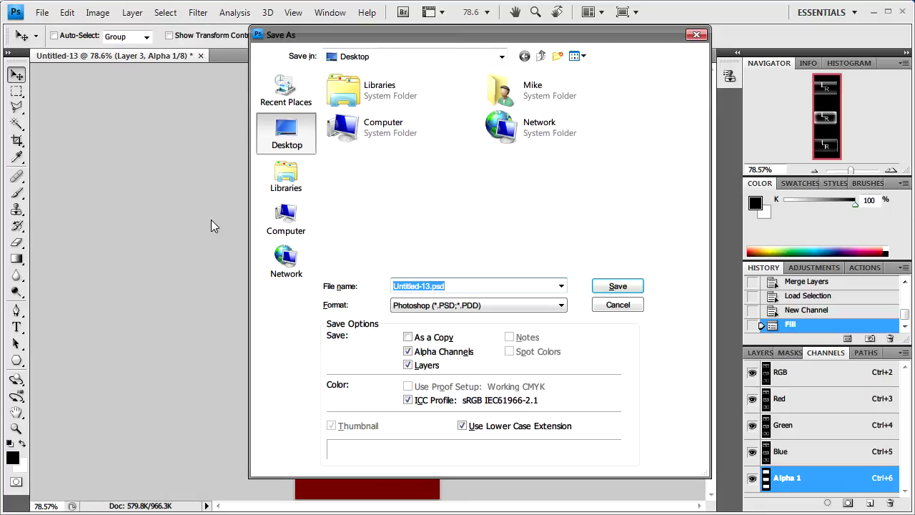
click(411, 304)
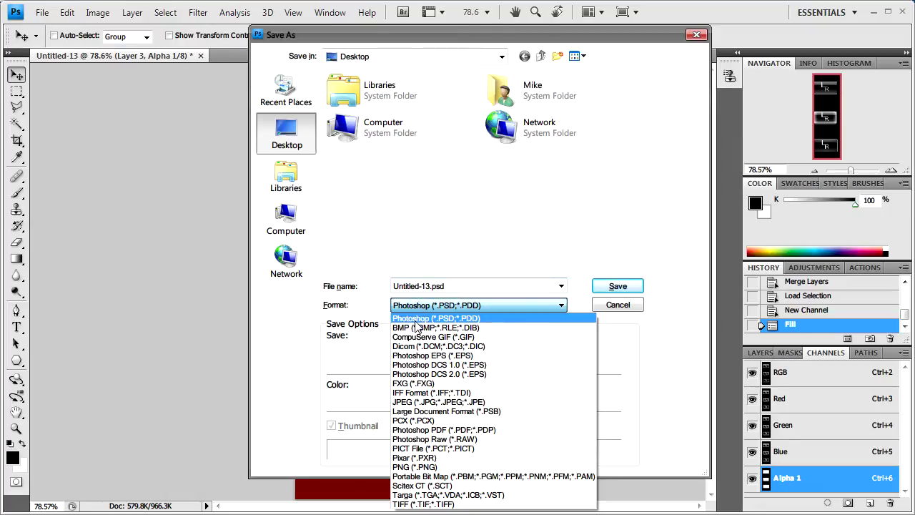
click(413, 330)
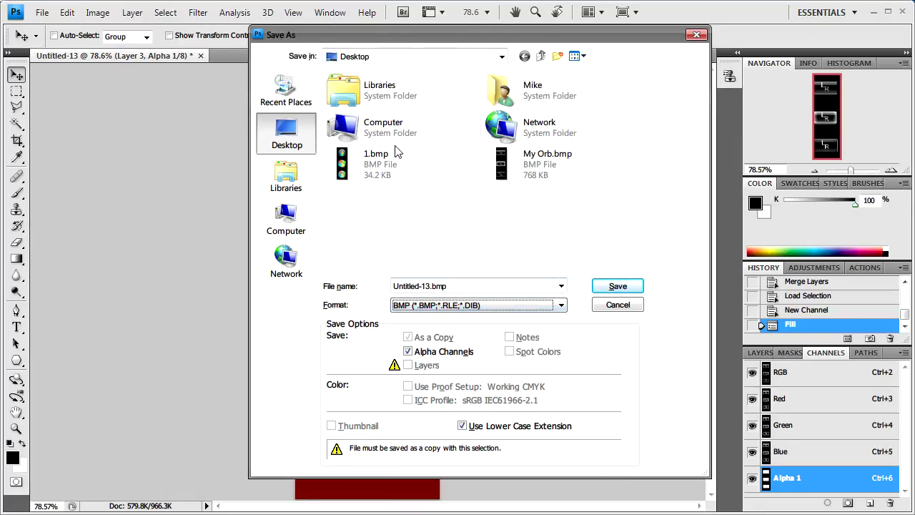
click(558, 166)
click(612, 288)
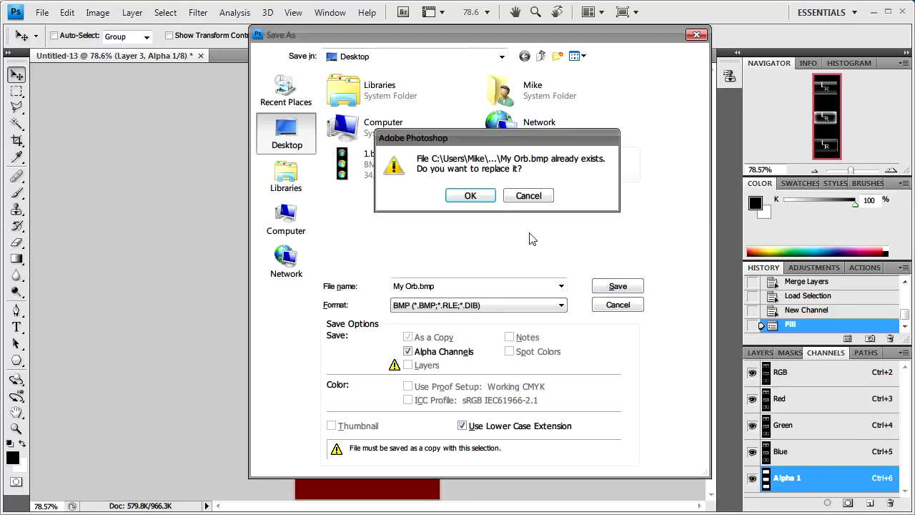
Replace My Orb.bmp using 32-bit A8 R8 G8 B8 mode with flipped row order
click(474, 203)
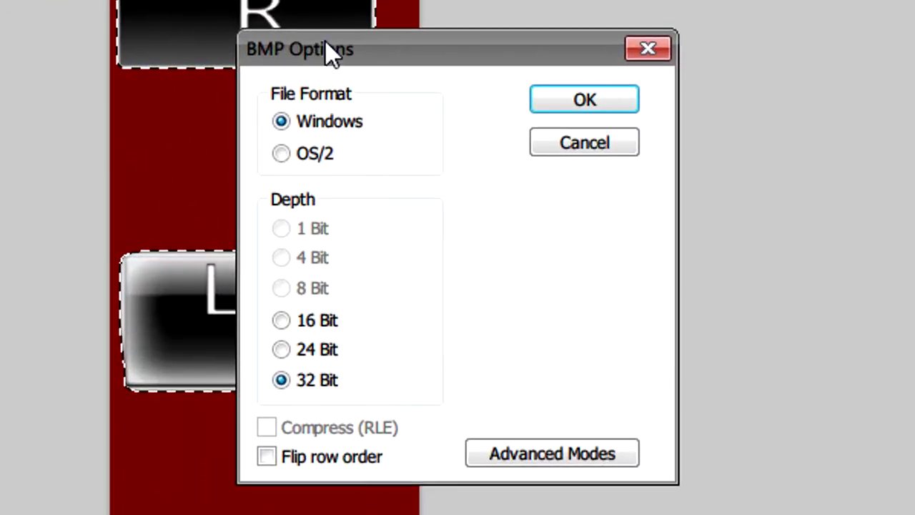
drag(328, 36, 308, 2)
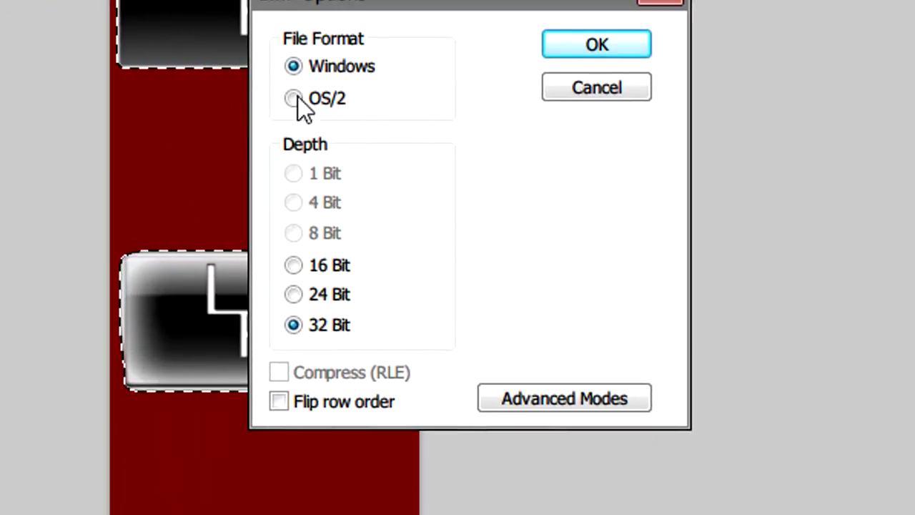
click(280, 401)
click(557, 402)
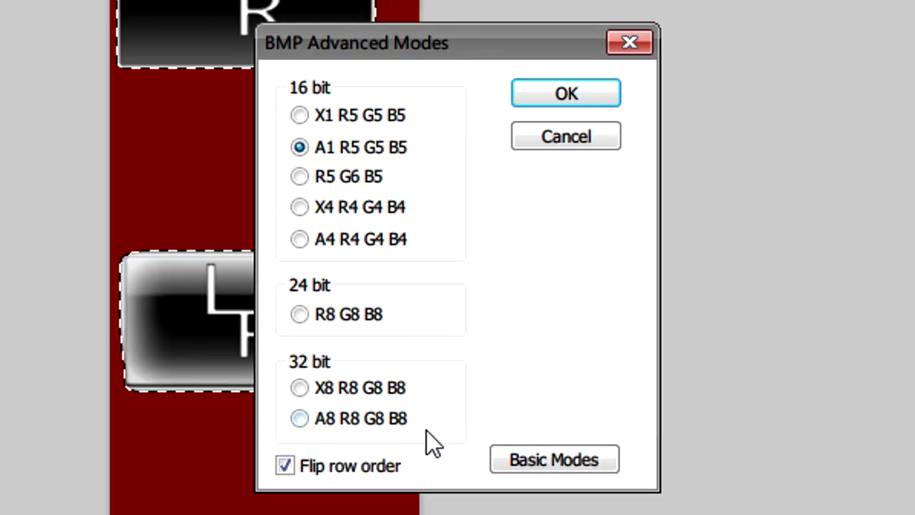
click(390, 426)
click(551, 93)
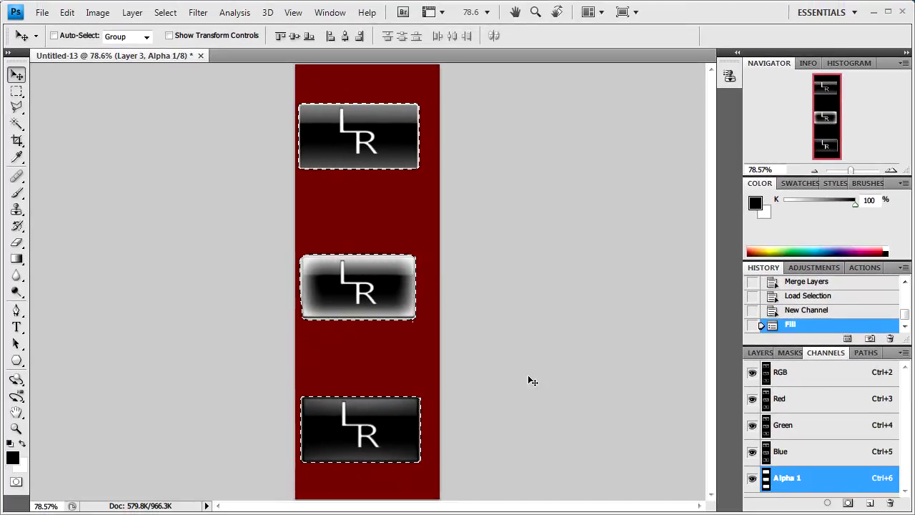